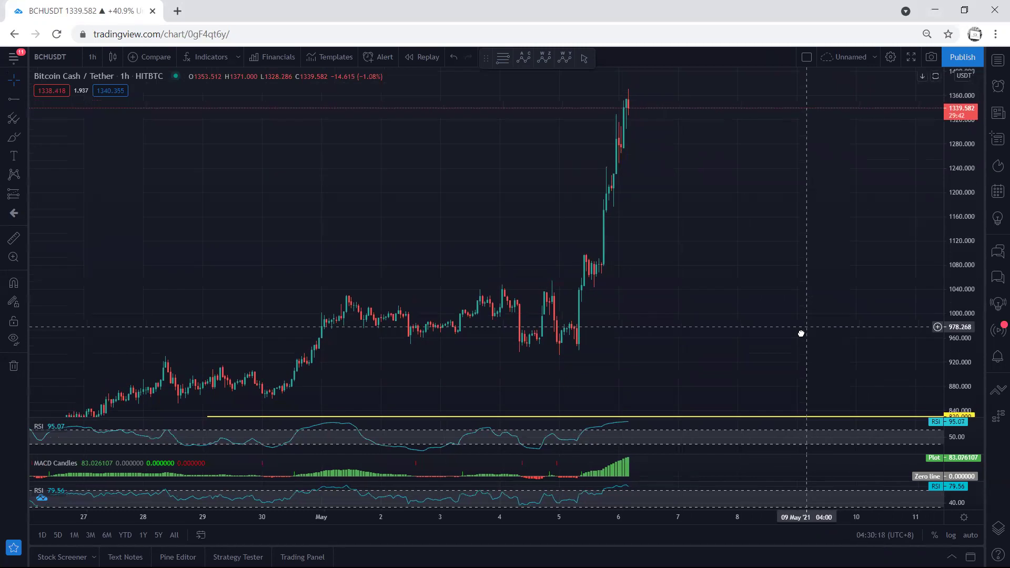
- Sketch an upward arrow along the 5 May rise and circle the consolidation near 1080 on the hourly chart
mouse_move(524, 329)
mouse_down()
mouse_move(575, 333)
mouse_move(527, 347)
mouse_up()
key(e)
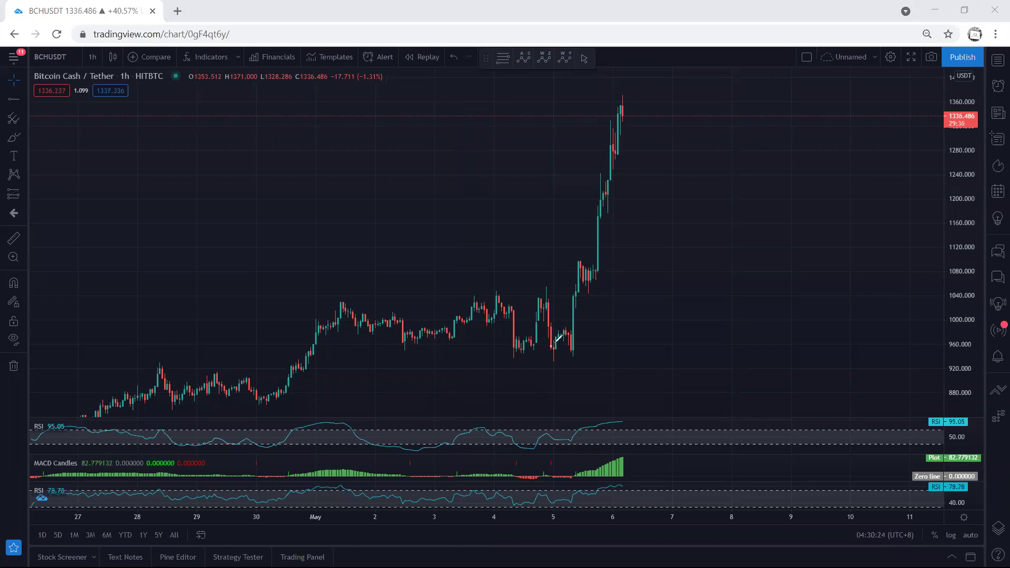
drag(563, 330, 575, 290)
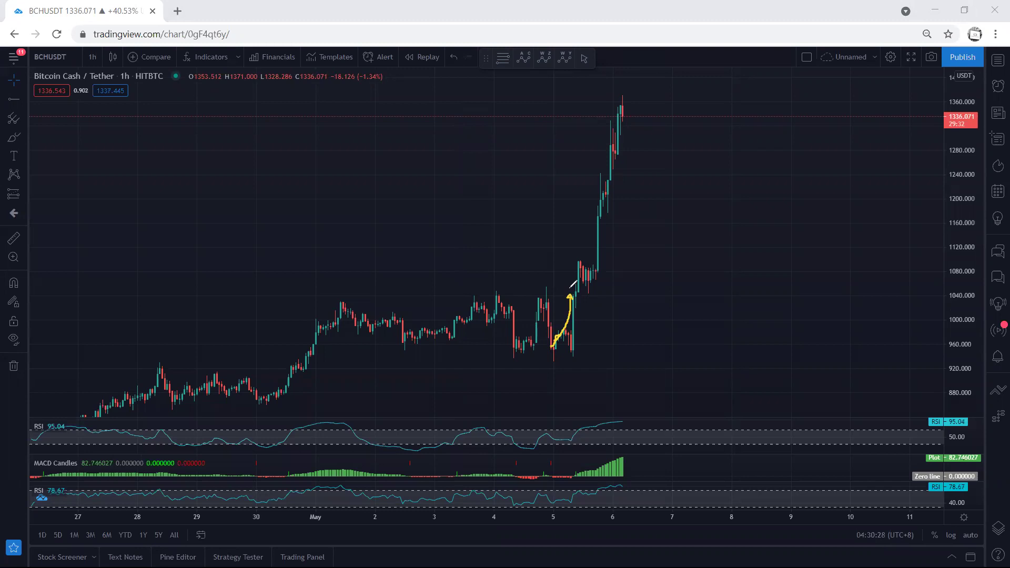
mouse_move(573, 284)
mouse_down()
mouse_move(595, 291)
mouse_move(605, 265)
mouse_move(563, 277)
mouse_move(566, 285)
mouse_move(554, 269)
mouse_up()
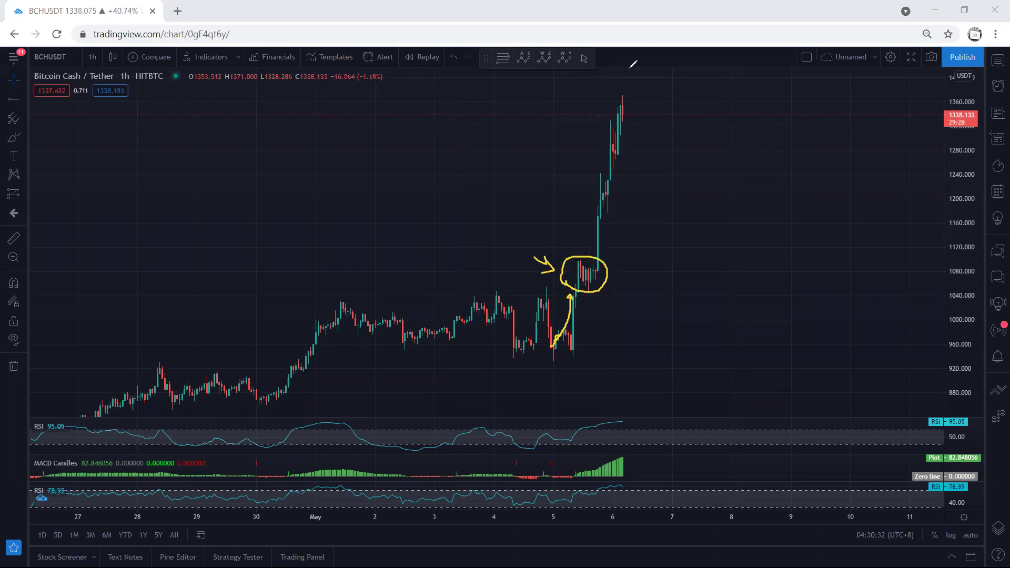
- Trace the price swings at the 5 May lows and the consolidation above them with freehand strokes, and erase the markings
drag(551, 347, 564, 329)
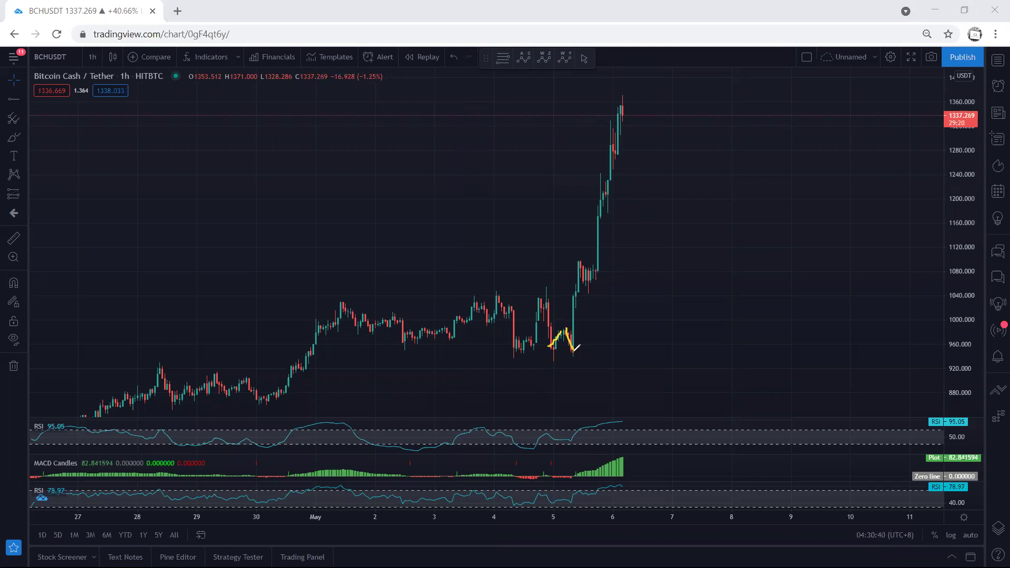
key(e)
mouse_move(564, 330)
mouse_down()
mouse_move(572, 355)
mouse_move(553, 360)
mouse_up()
drag(568, 282, 584, 297)
drag(590, 337, 585, 331)
mouse_move(603, 284)
mouse_down()
mouse_move(595, 251)
mouse_move(570, 263)
mouse_move(576, 290)
mouse_move(541, 272)
mouse_up()
key(e)
mouse_move(543, 365)
mouse_down()
mouse_move(541, 353)
mouse_move(545, 360)
mouse_up()
key(e)
- Switch the BCHUSDT chart to the 15-minute interval and examine the price action of 4 and 5 May
click(92, 56)
click(106, 164)
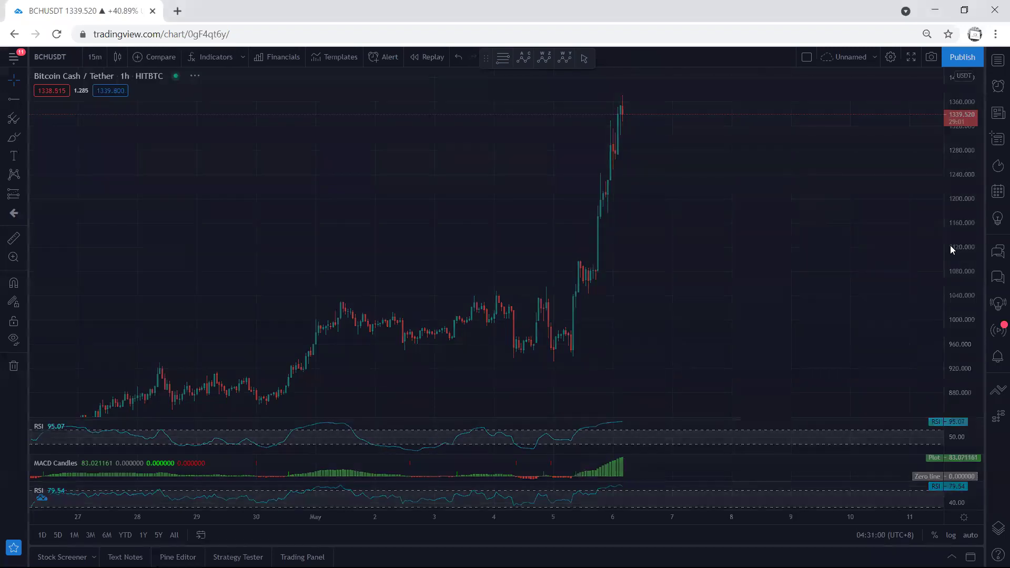
drag(966, 334, 960, 216)
drag(724, 336, 771, 280)
drag(476, 251, 489, 282)
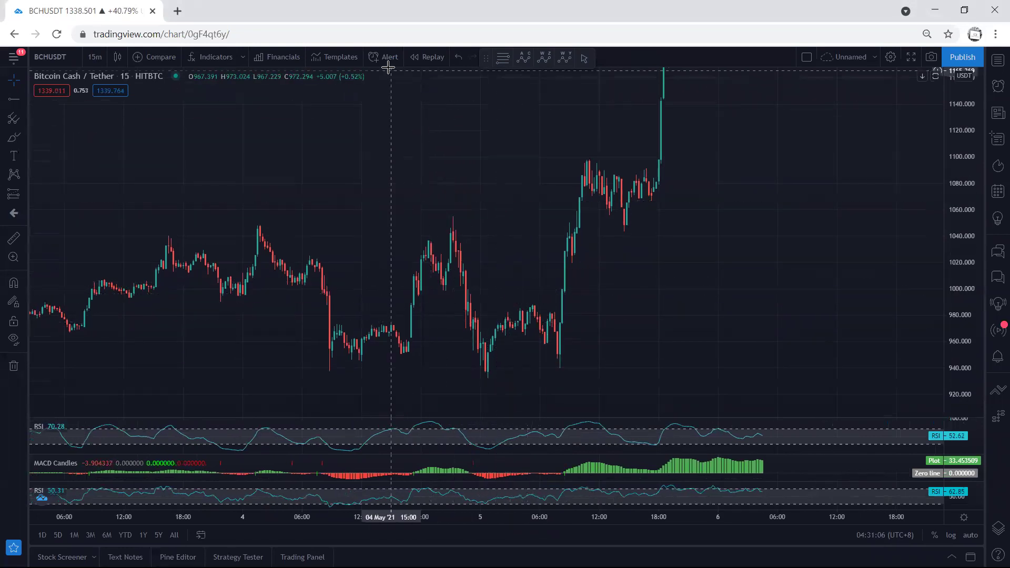
drag(509, 300, 589, 298)
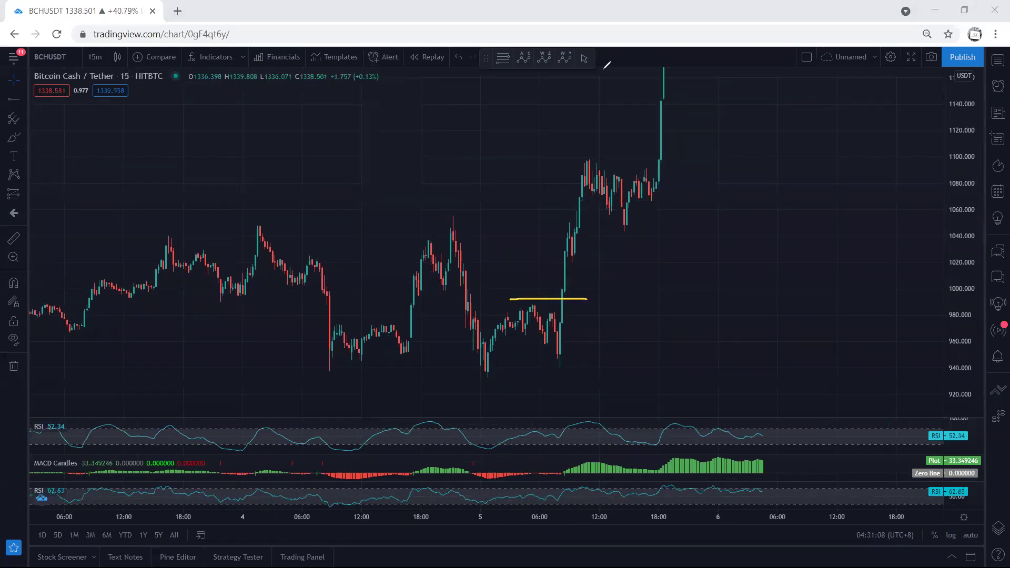
- Return the chart to the 1-hour interval and show the full rally above the yellow 830 line
click(96, 57)
click(109, 233)
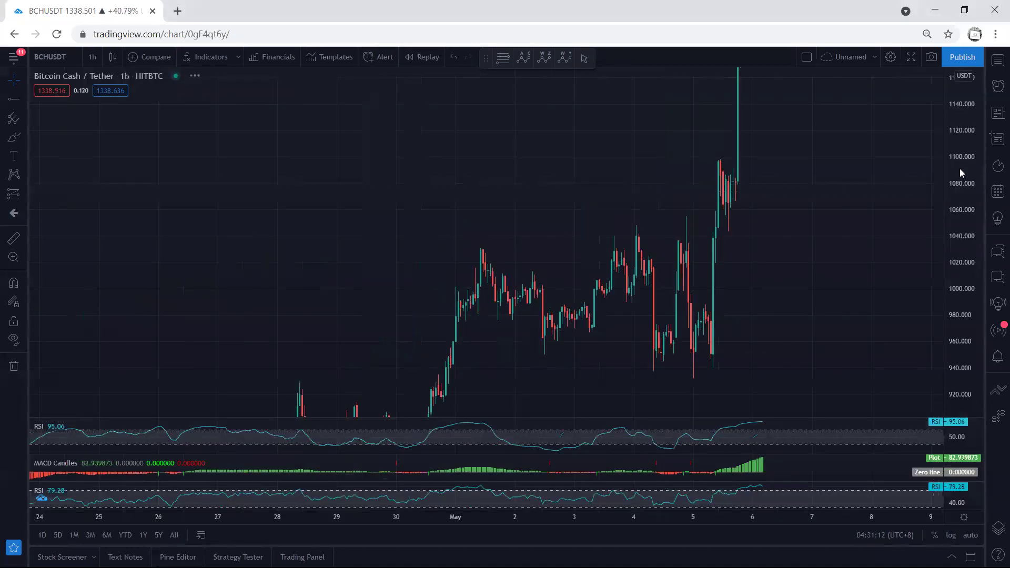
drag(854, 237, 683, 281)
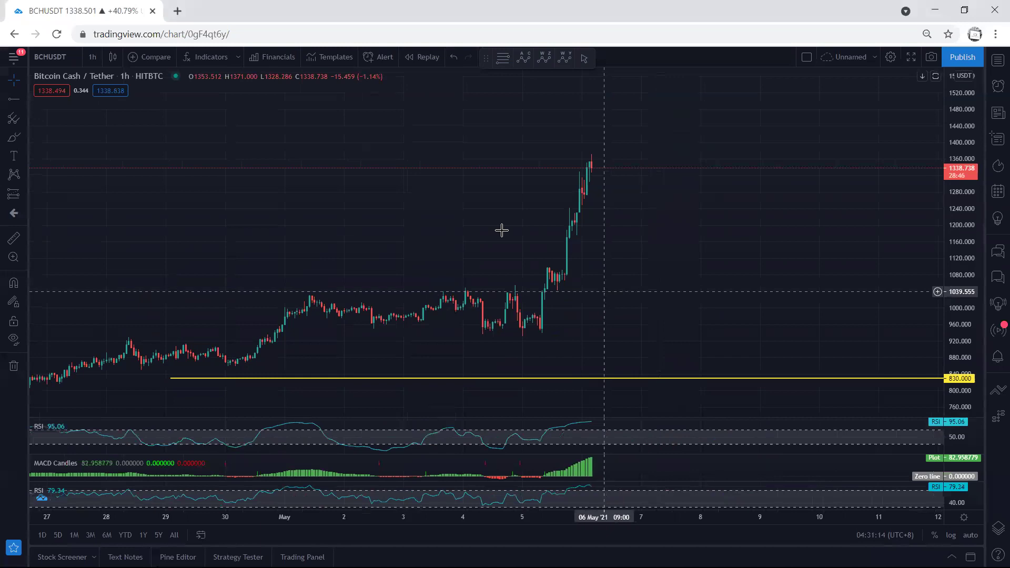
- Circle the two 5 May consolidations and the entire rally around them freehand, and erase the markings
drag(557, 288, 546, 266)
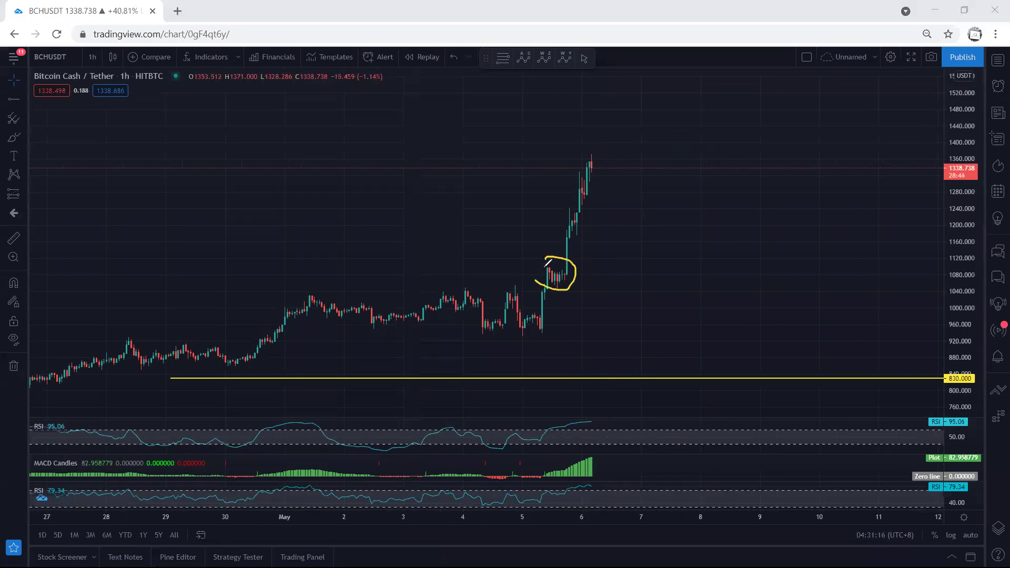
mouse_move(534, 336)
mouse_down()
mouse_move(546, 311)
mouse_move(525, 322)
mouse_move(563, 297)
mouse_move(610, 161)
mouse_move(577, 156)
mouse_up()
drag(542, 192, 525, 303)
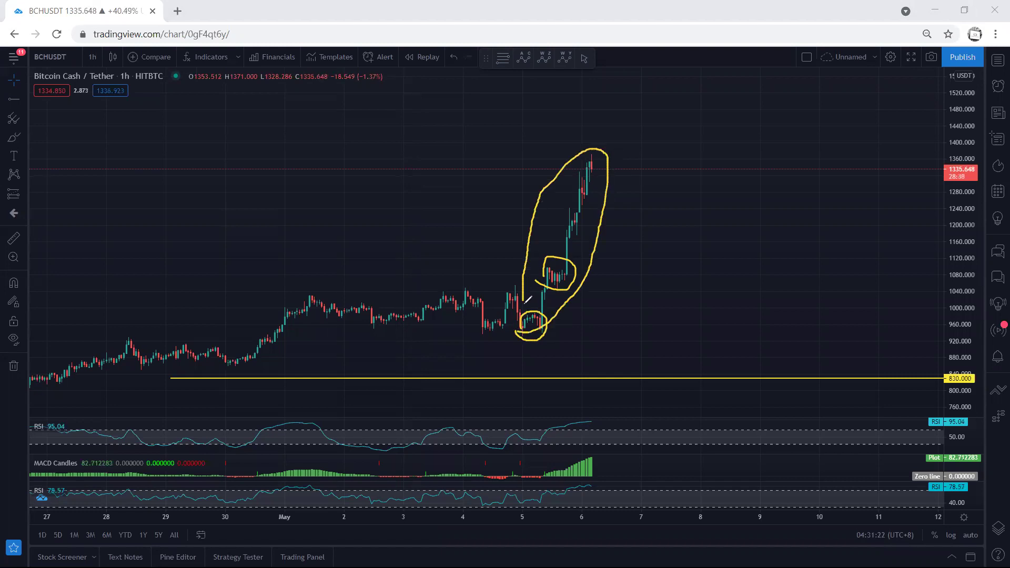
key(e)
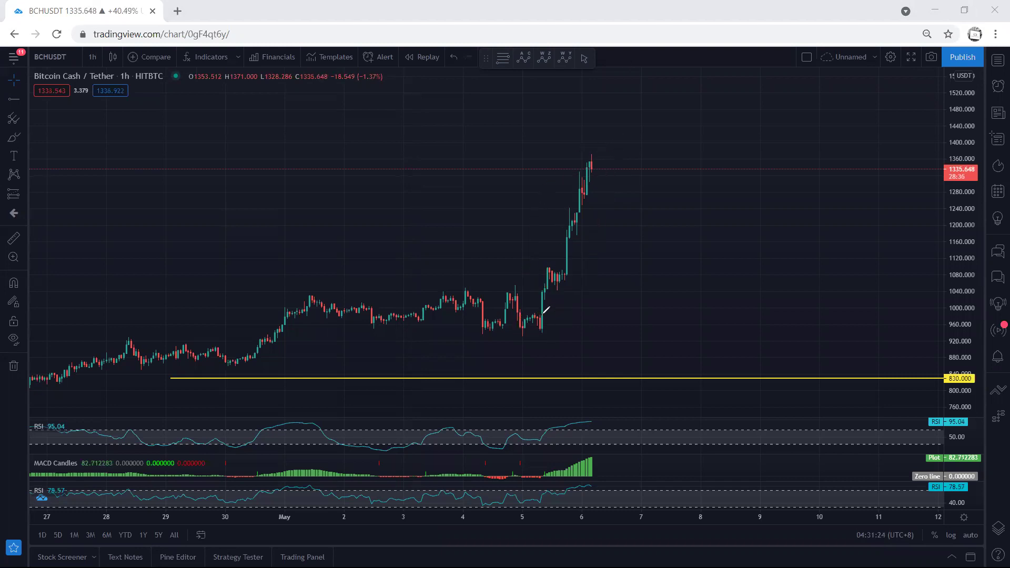
- Draw short descending lines over the two 5 May consolidations, circle both together, and erase the markings
drag(577, 276, 572, 278)
drag(522, 310, 542, 323)
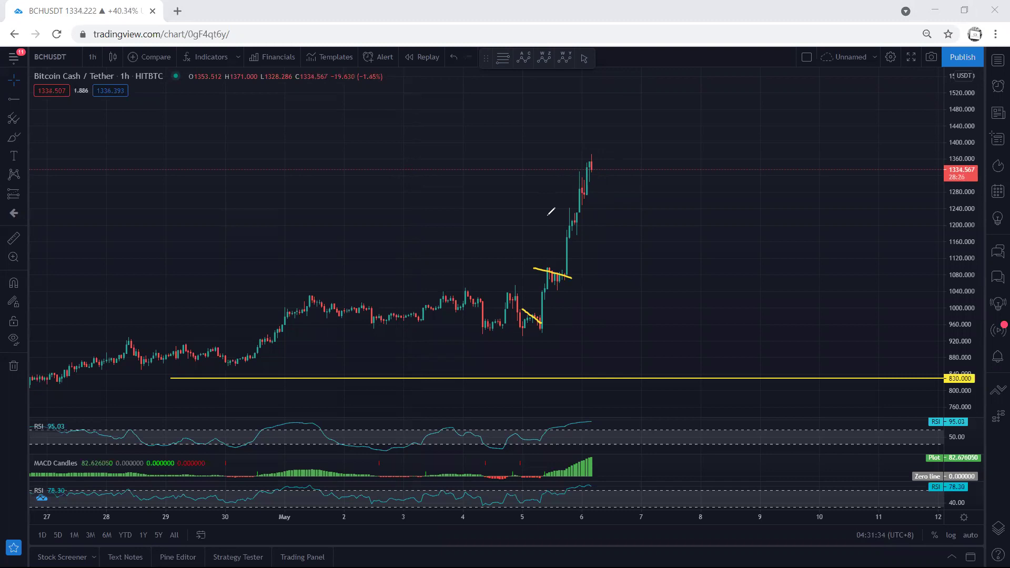
mouse_move(542, 334)
mouse_down()
mouse_move(590, 247)
mouse_move(549, 231)
mouse_move(515, 306)
mouse_move(528, 317)
mouse_up()
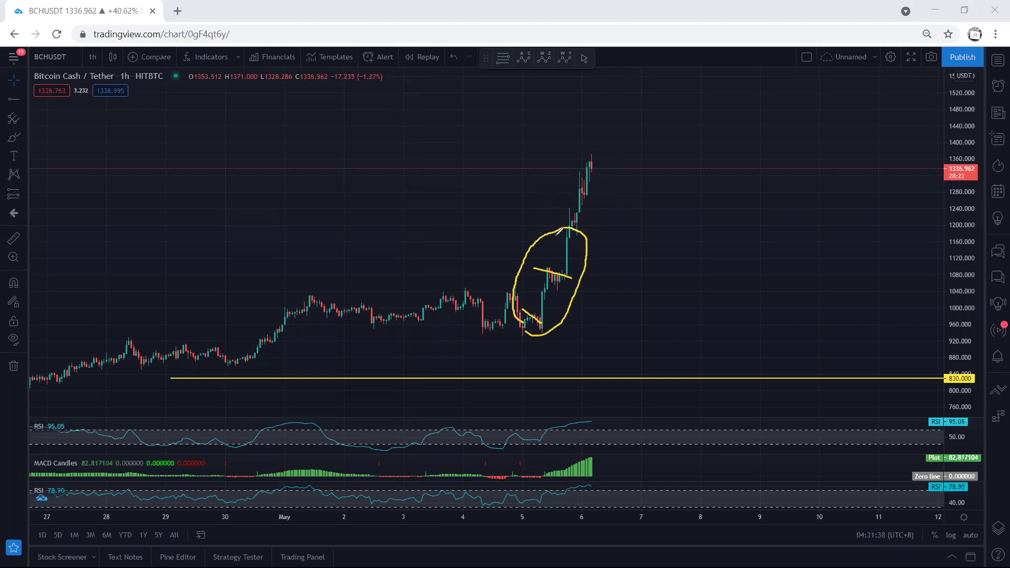
drag(537, 223, 605, 226)
key(e)
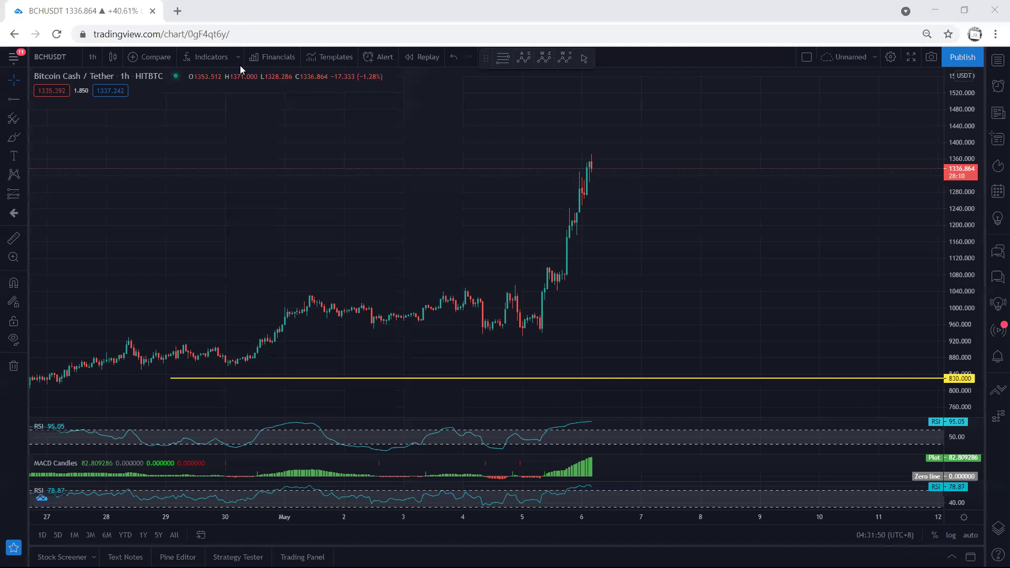
- Switch the chart to the 1-day interval and show the price history from October 2020 to May 2021
click(93, 58)
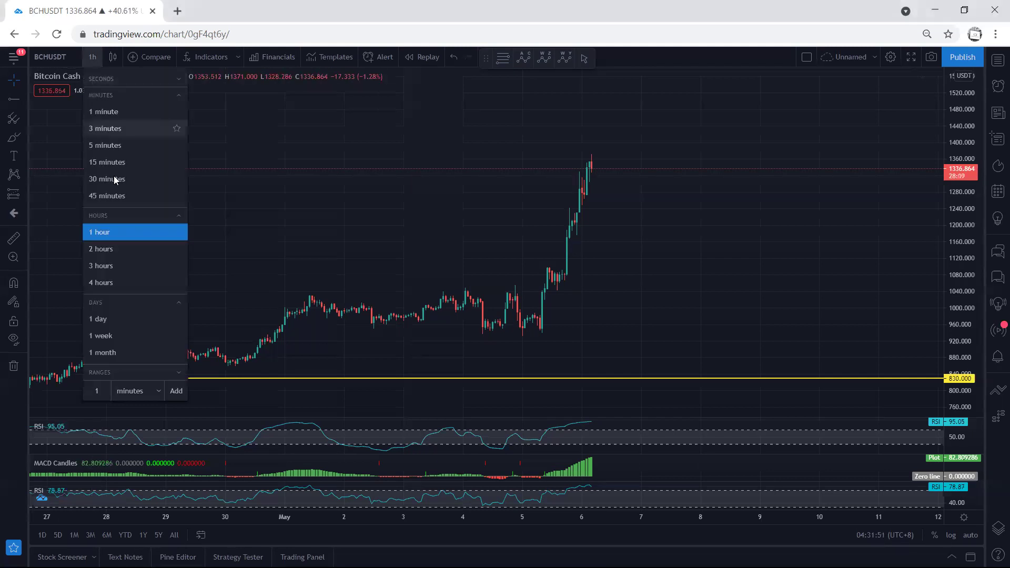
click(107, 319)
drag(963, 123, 963, 165)
drag(782, 217, 793, 237)
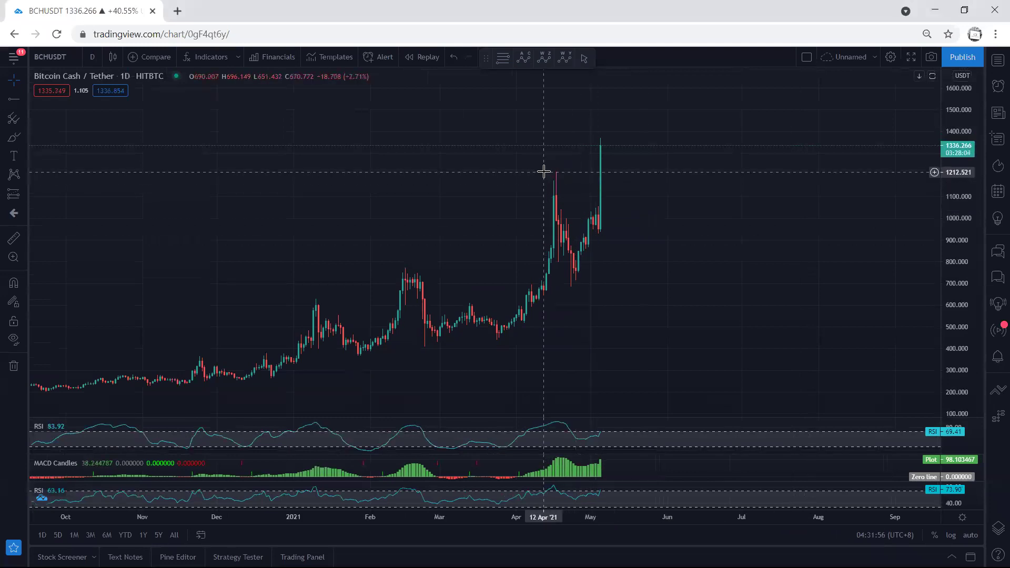
- Switch the chart to the 1-month interval and compress the price scale to include the 2017-2018 peak
click(92, 56)
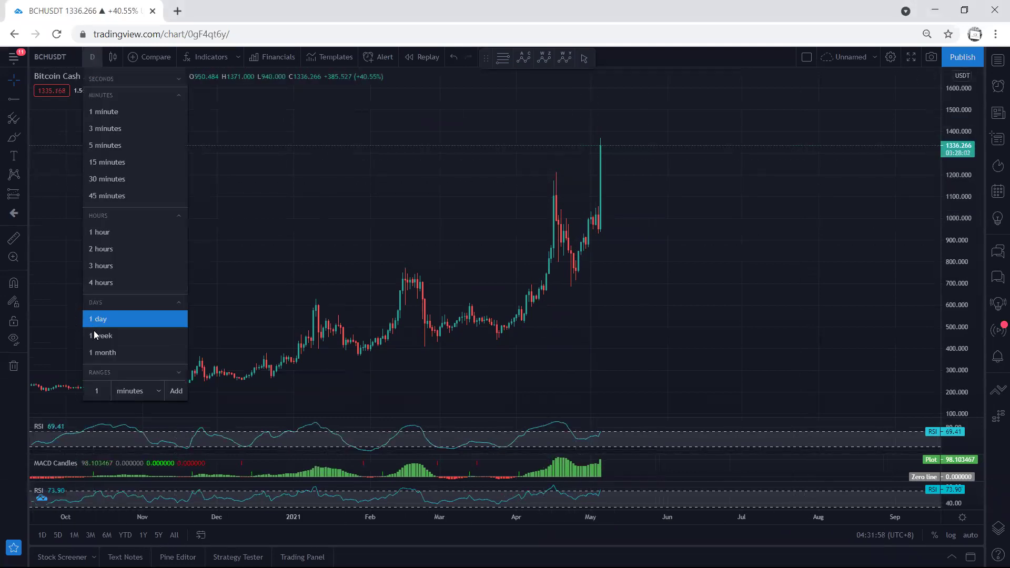
click(101, 350)
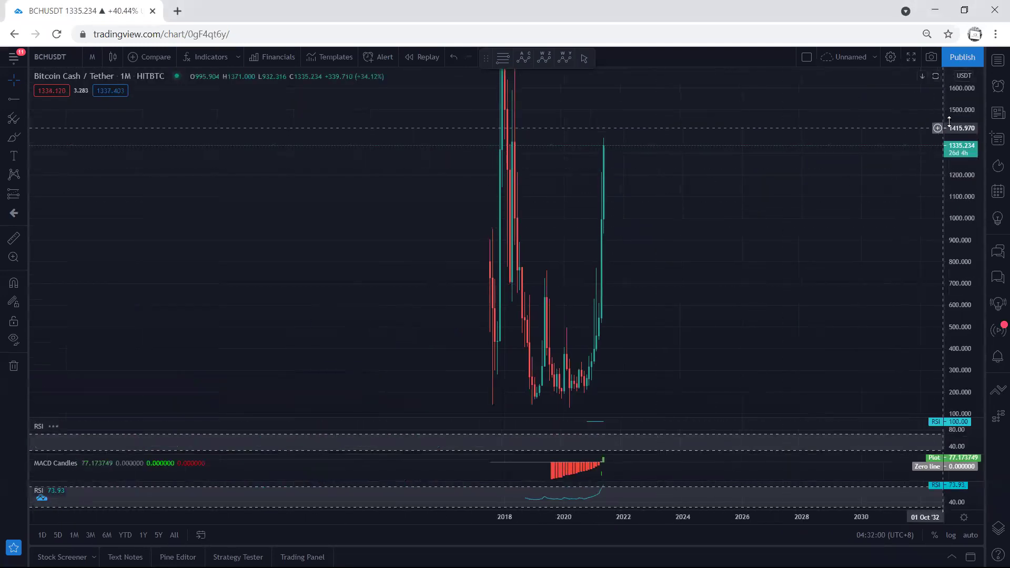
drag(949, 124, 952, 137)
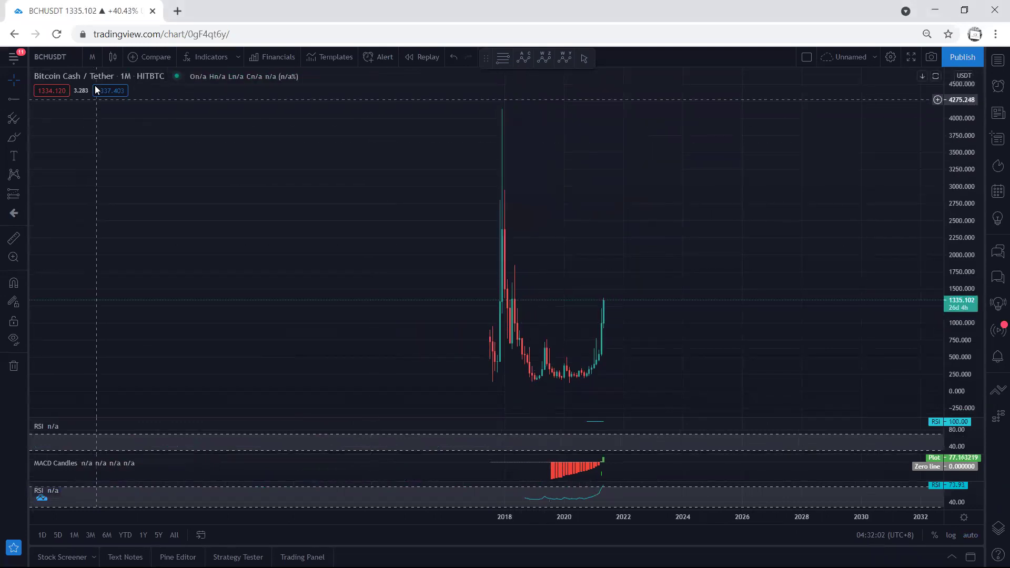
- Change the chart to the 1-day and finally the 1-week interval to compare the current rally with the 2018 peak
click(92, 57)
click(94, 315)
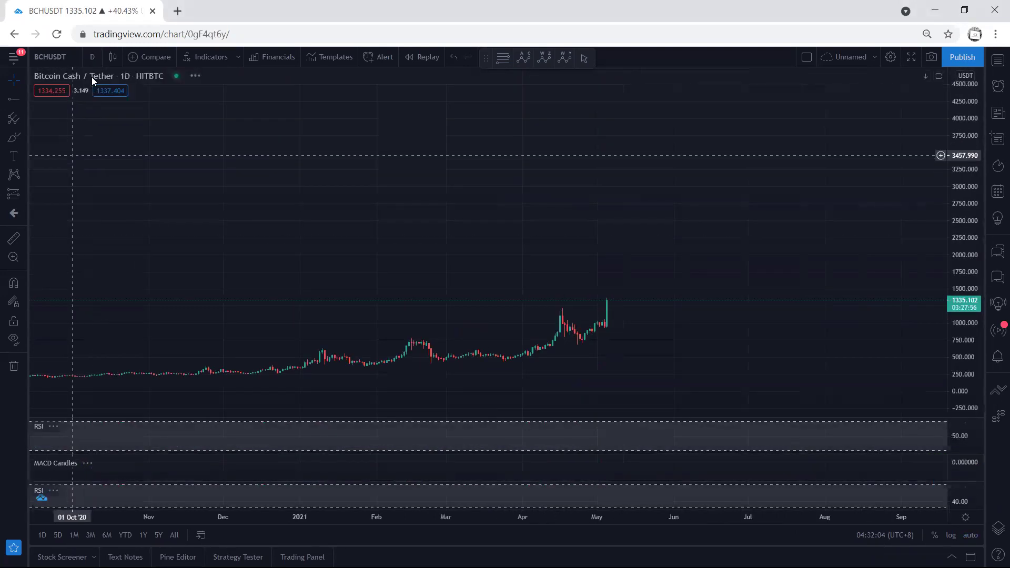
click(92, 57)
click(97, 335)
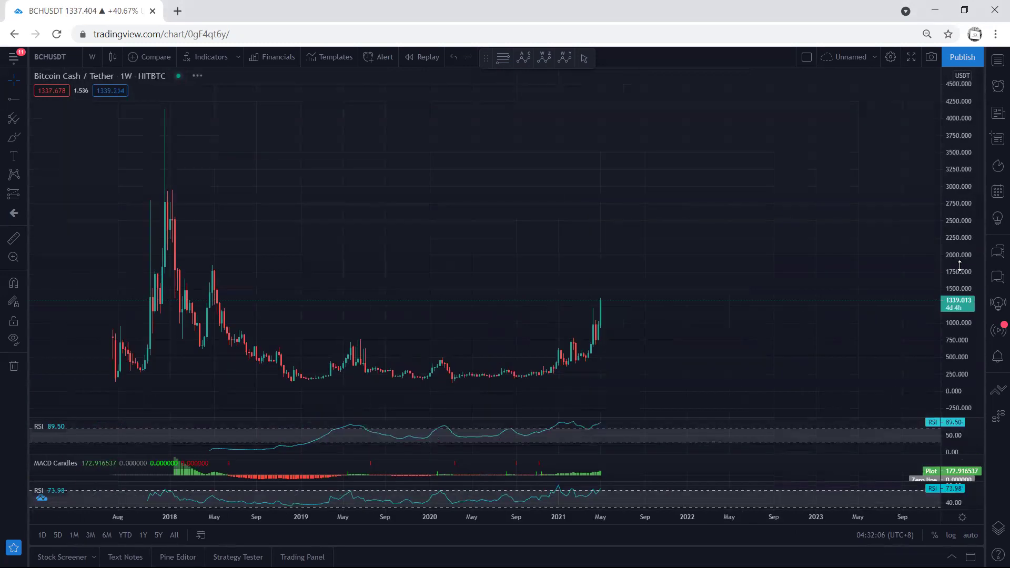
drag(960, 271, 935, 255)
drag(579, 261, 640, 249)
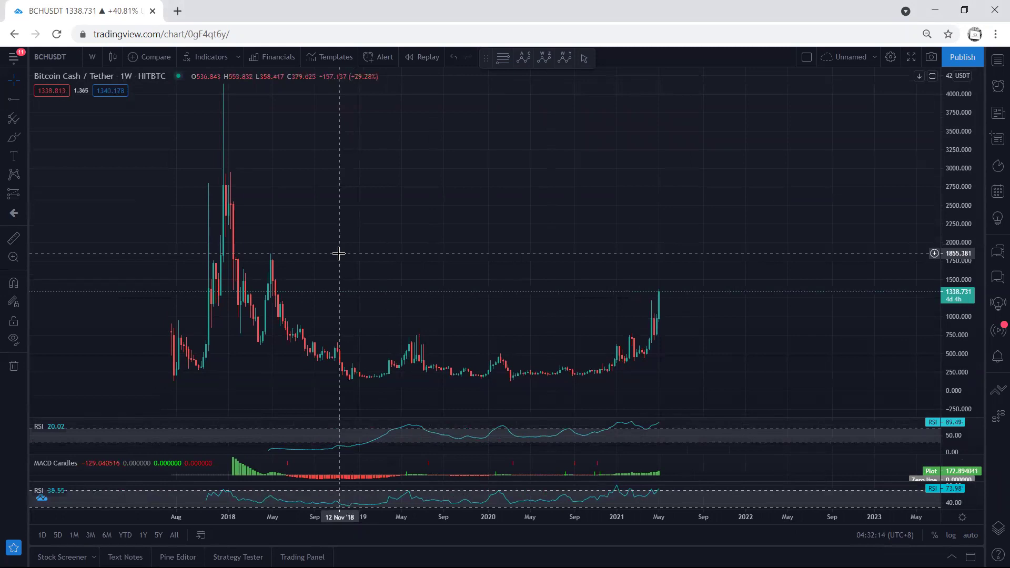
- Set the chart back to the 1-day interval and rescale the price axis to examine the April and May highs
click(93, 56)
click(108, 318)
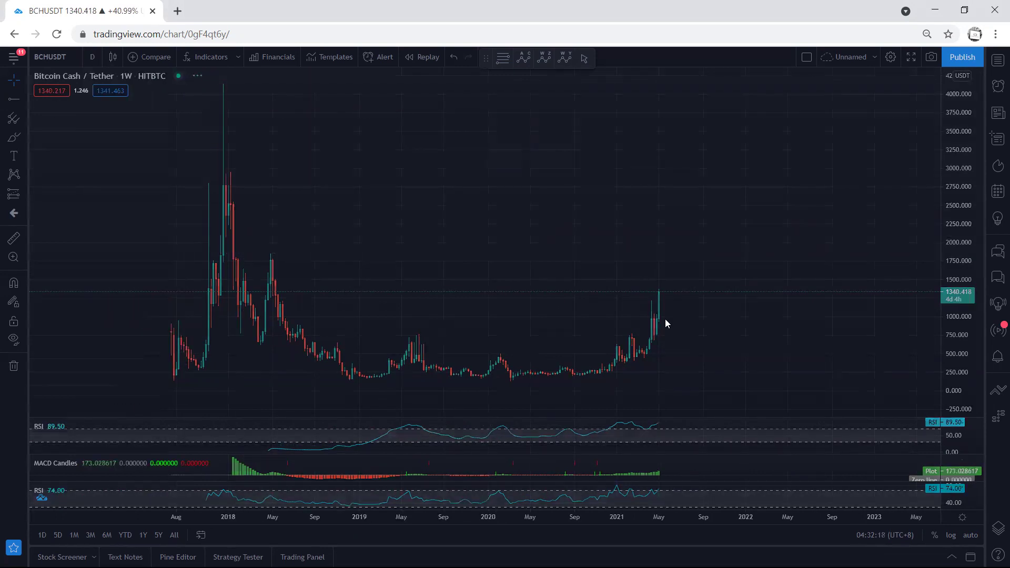
double_click(953, 197)
drag(954, 197, 954, 233)
drag(804, 296, 719, 349)
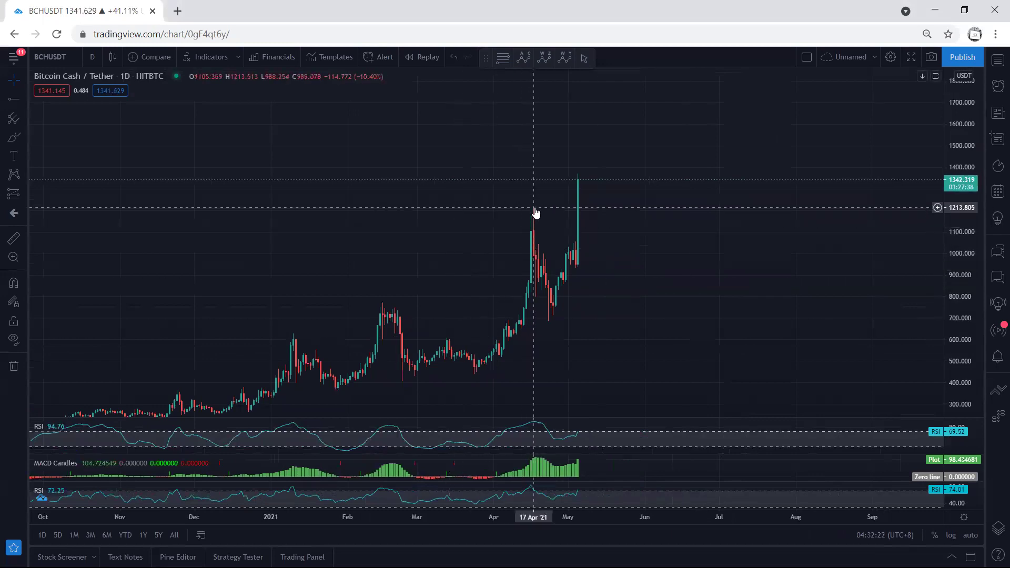
- Maximize the MACD Candles pane to inspect its daily histogram, and restore the price chart layout
double_click(604, 461)
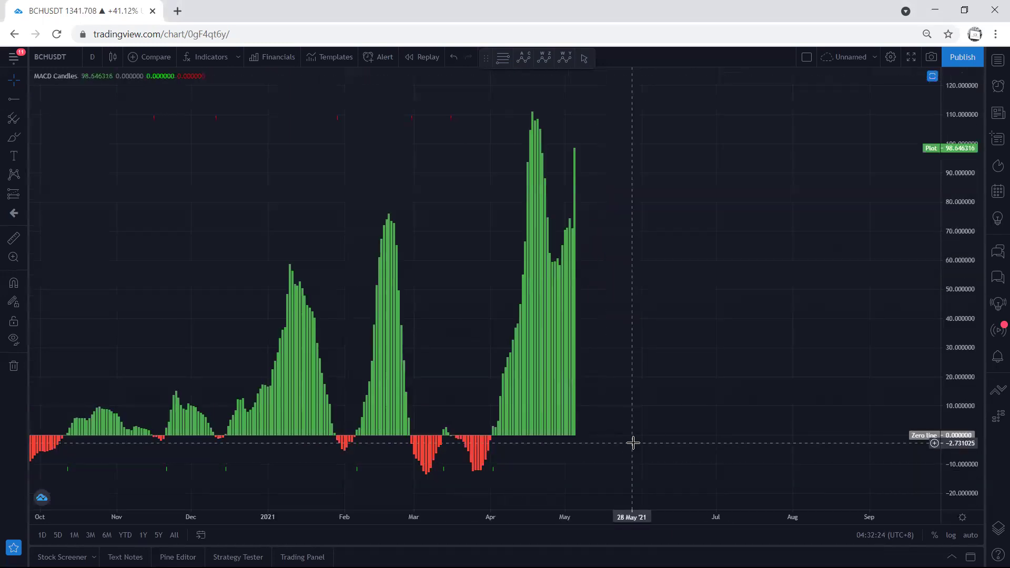
double_click(632, 443)
drag(619, 226, 654, 219)
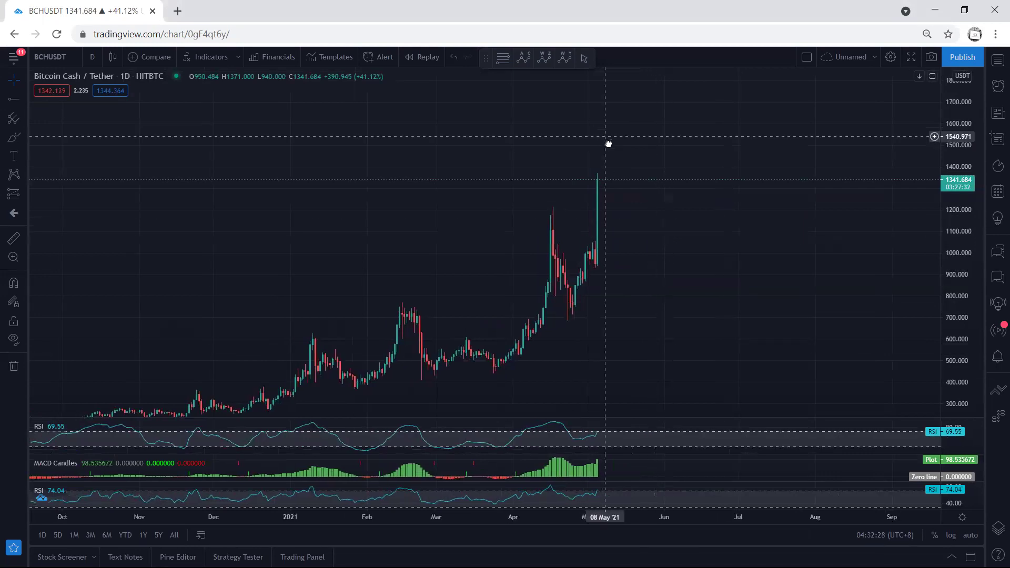
drag(603, 170, 607, 178)
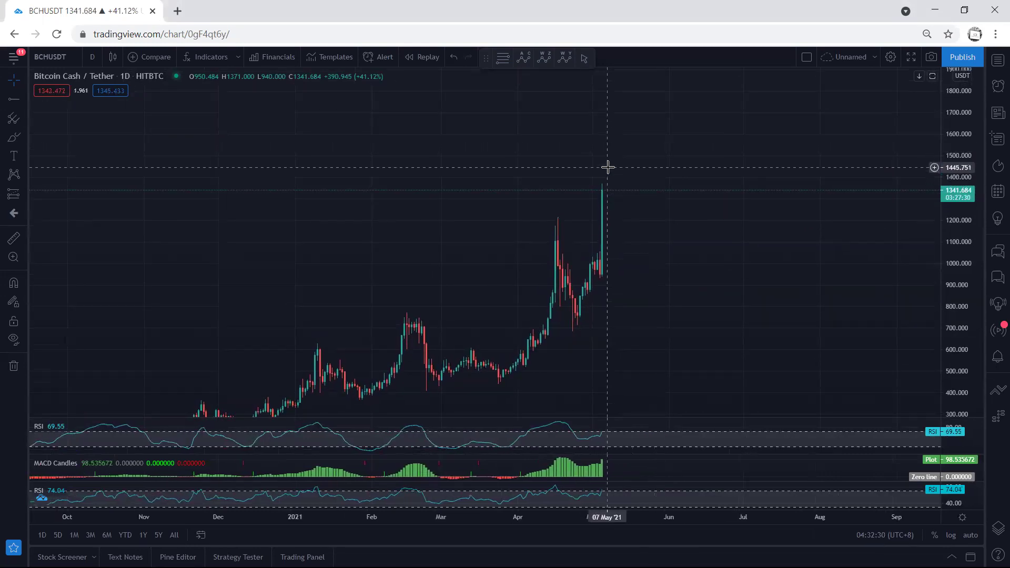
drag(595, 158, 592, 149)
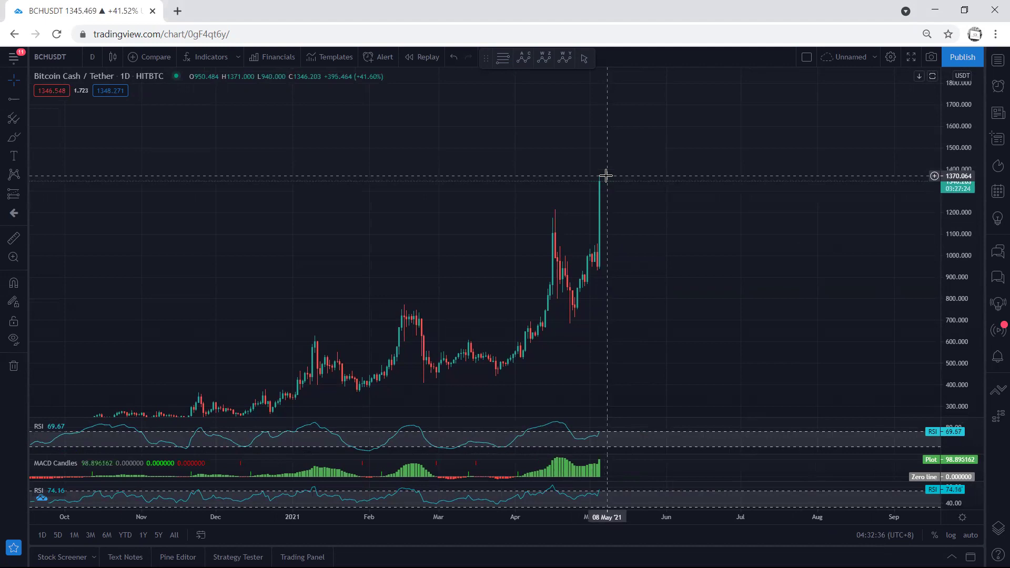
drag(602, 158, 604, 163)
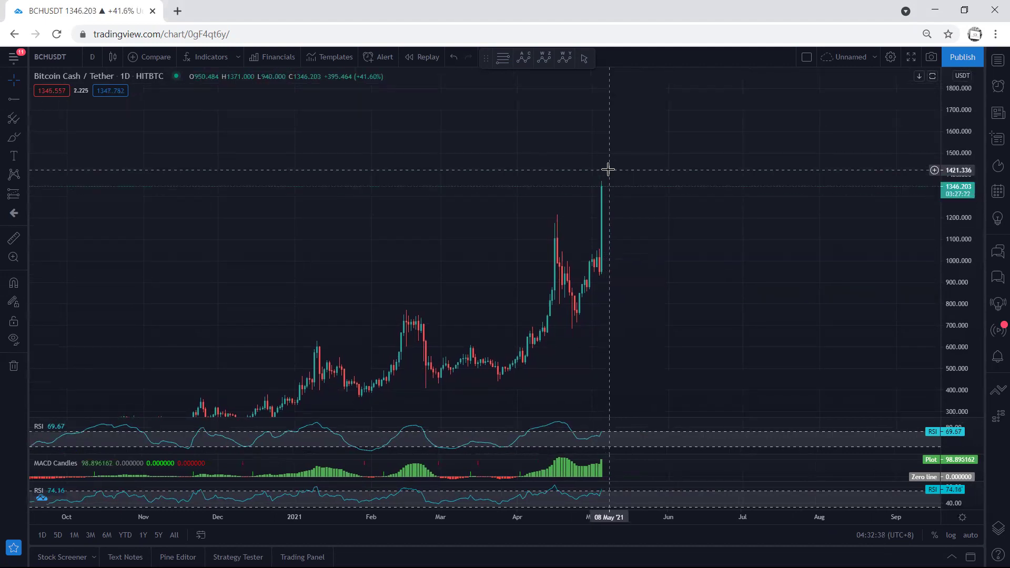
- Trace the February rise, the following drop and the March-April rally with freehand curves on the daily chart, and clear them
drag(559, 140, 549, 100)
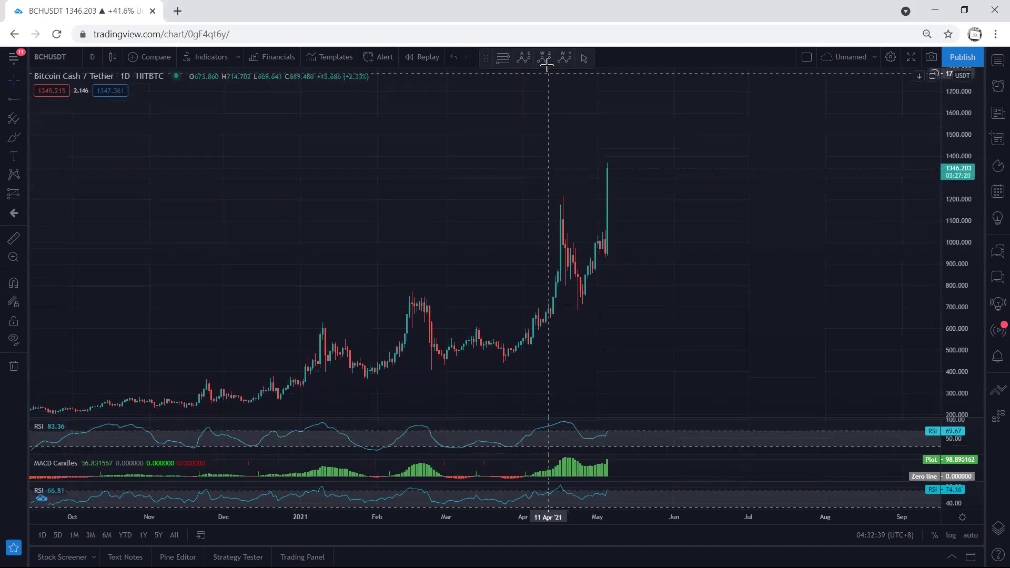
mouse_move(363, 359)
mouse_down()
mouse_move(400, 311)
mouse_move(440, 340)
mouse_up()
mouse_move(487, 355)
mouse_down()
mouse_move(544, 304)
mouse_move(555, 231)
mouse_up()
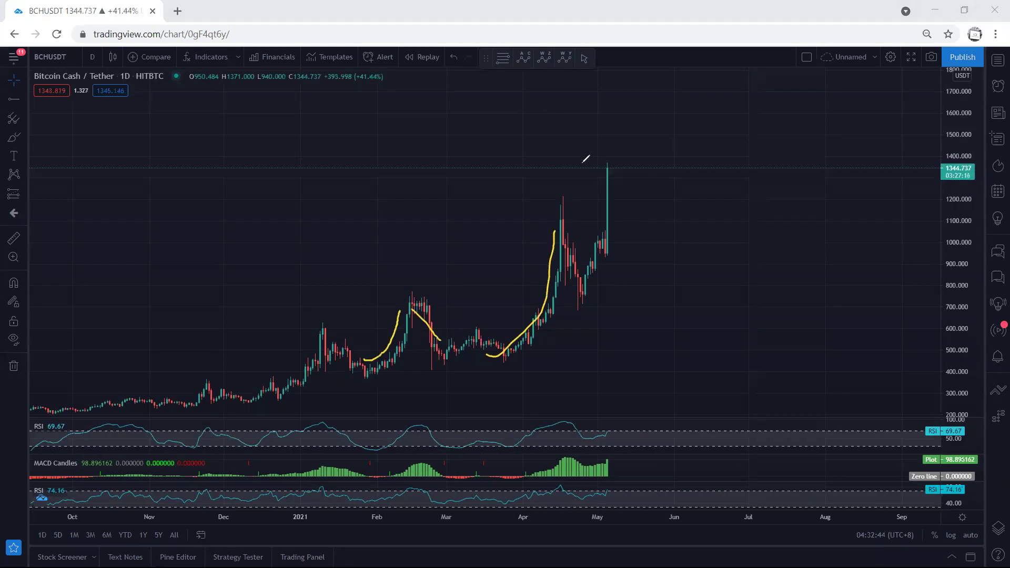
key(Escape)
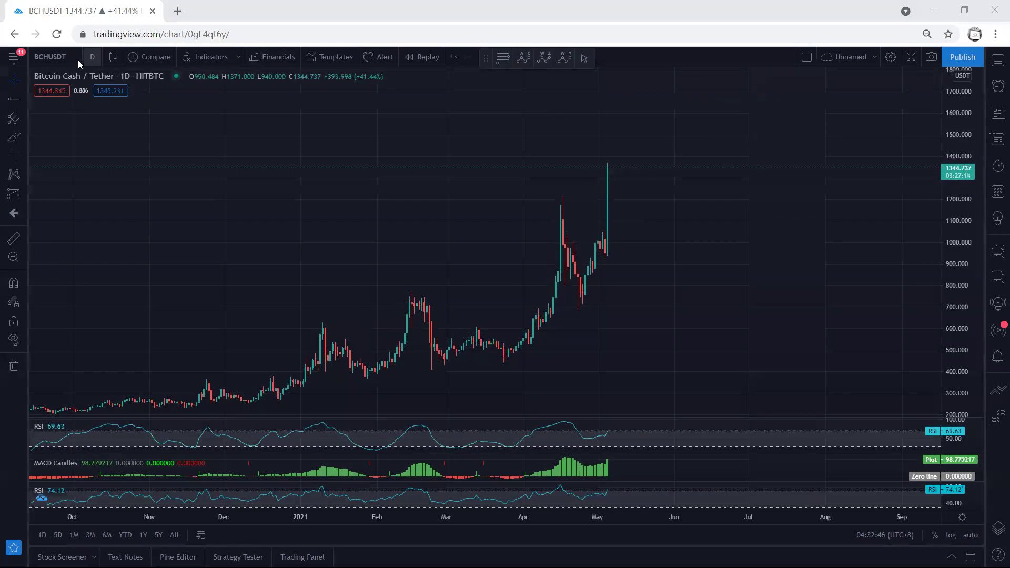
- Switch the chart to the 4-hour interval, mark the base of the early May rally freehand, and clear the marking
click(92, 57)
click(112, 283)
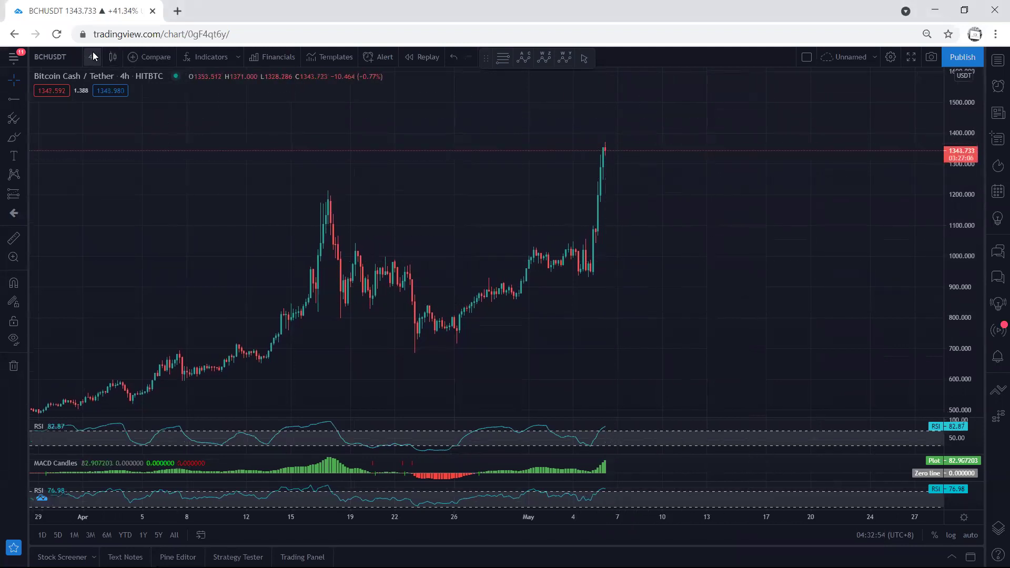
mouse_move(577, 279)
mouse_down()
mouse_move(579, 144)
mouse_move(562, 268)
mouse_up()
key(Escape)
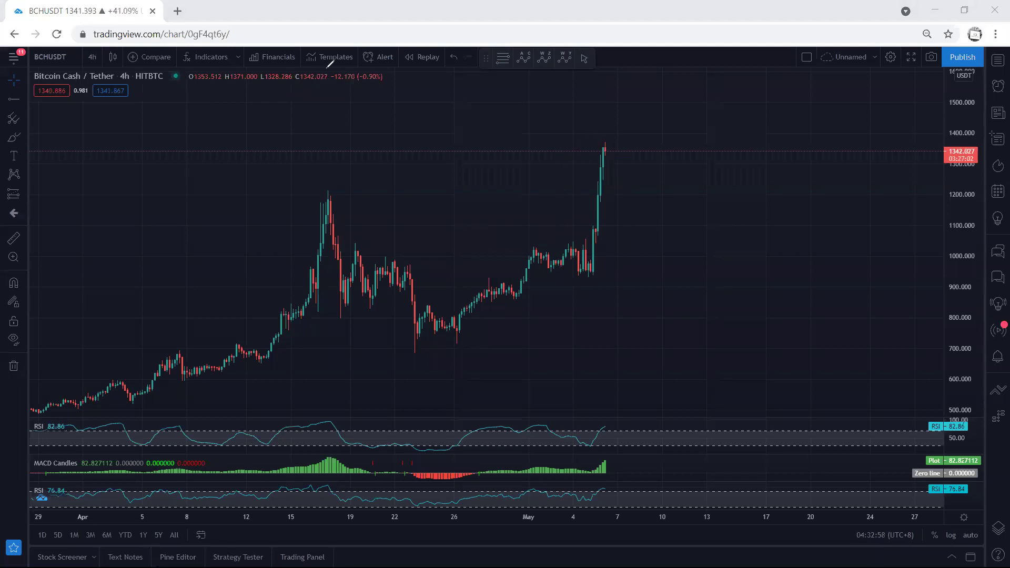
- Switch the chart from 4 hours to the 1-hour interval and bring the latest rally and the 830 line into view
click(94, 58)
click(110, 227)
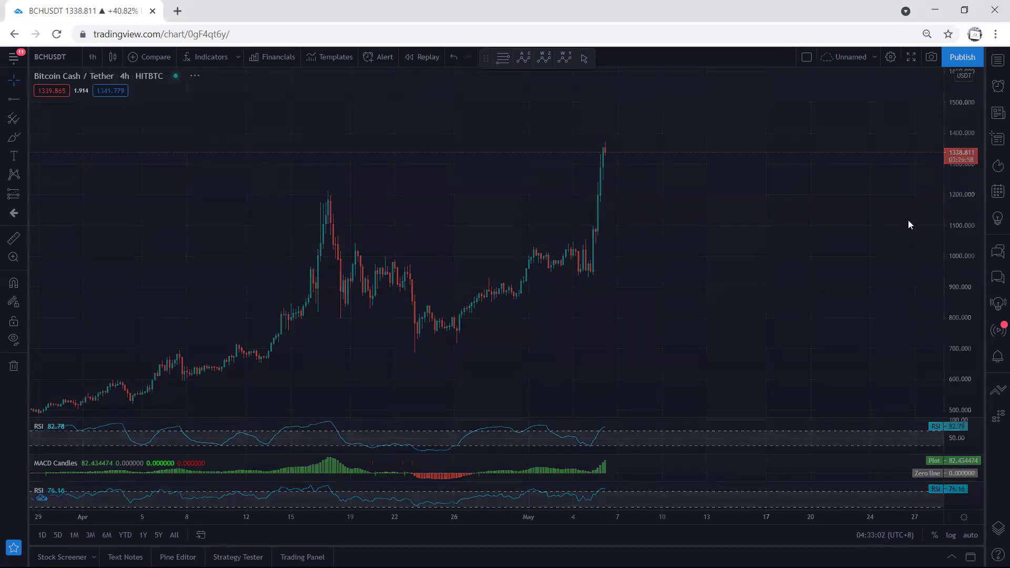
drag(669, 228, 626, 225)
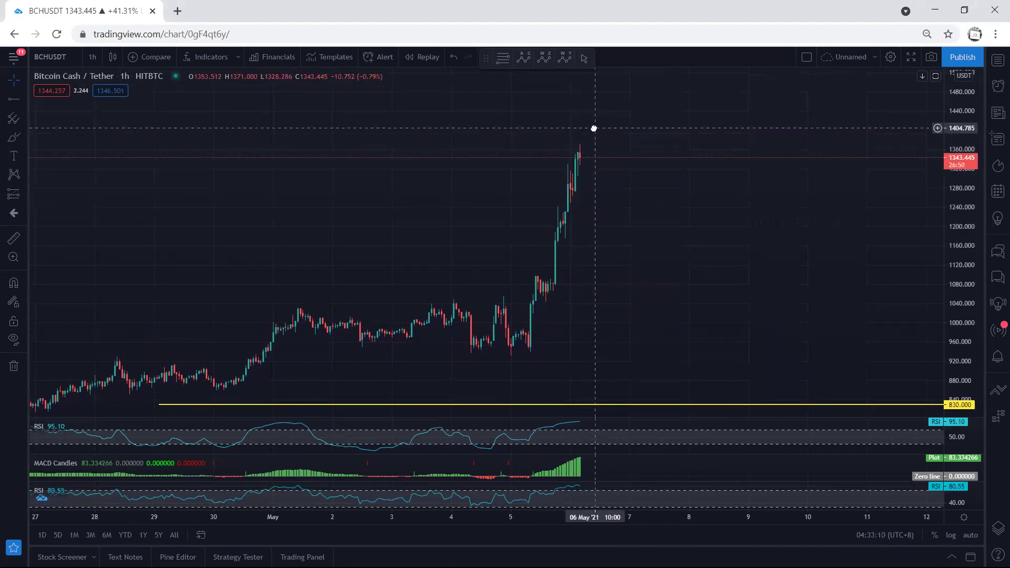